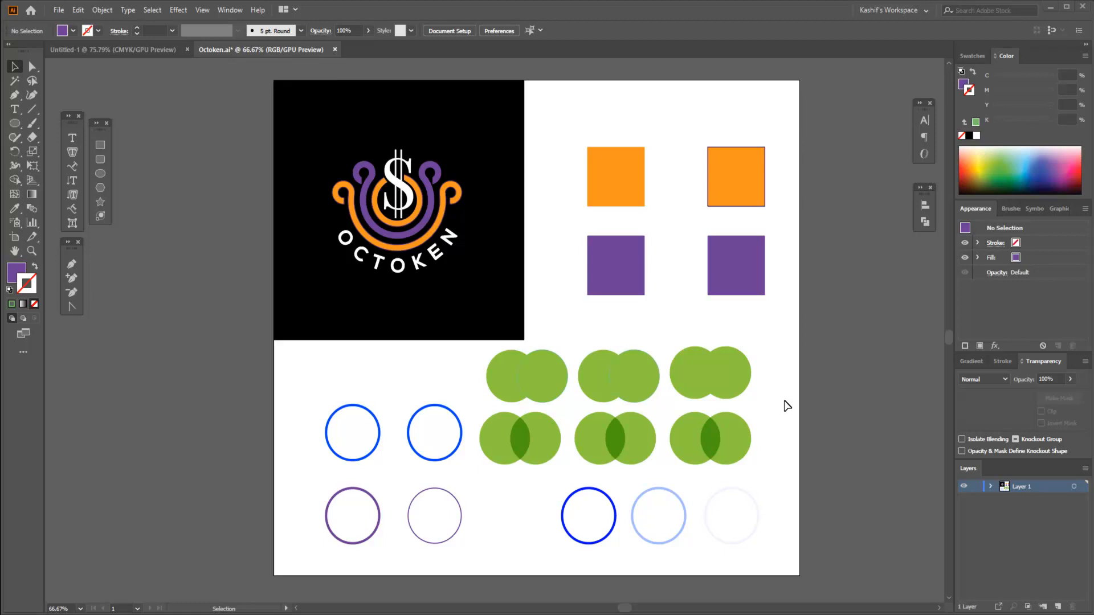
Use the Lasso tool to select only the upper-left anchor point of the left purple square
click(35, 86)
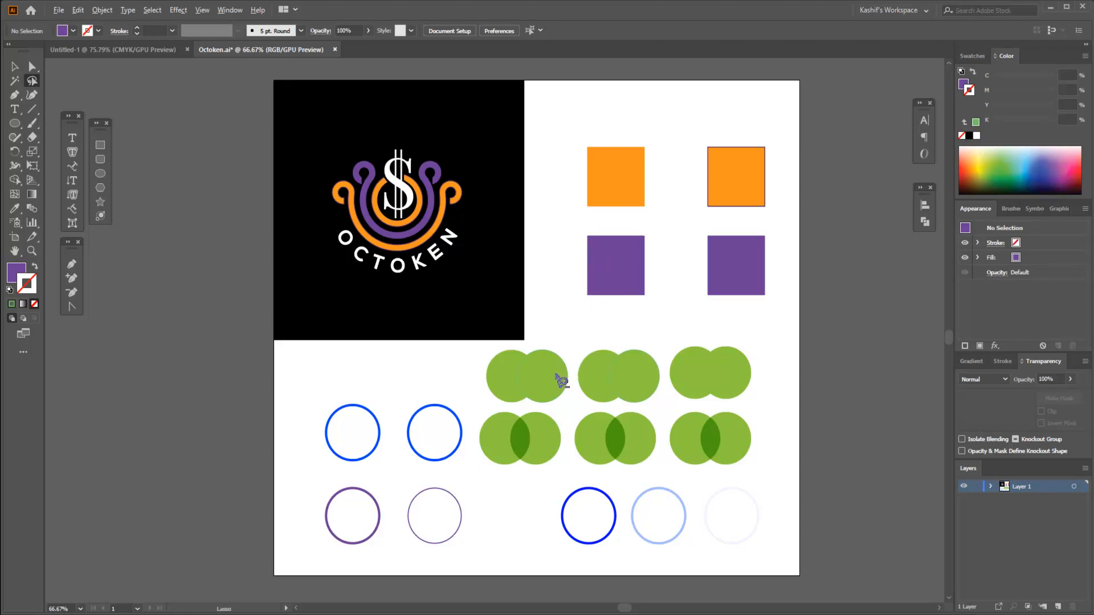
scroll(611, 231, up, 2)
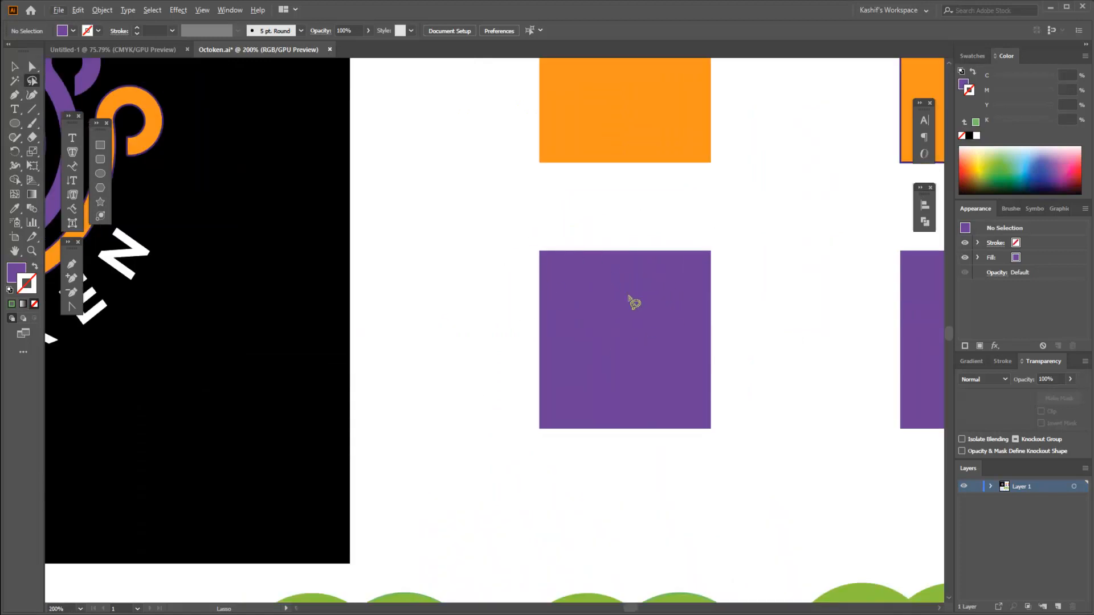
drag(588, 228, 665, 225)
mouse_move(658, 330)
mouse_down()
mouse_move(614, 359)
mouse_move(598, 310)
mouse_up()
mouse_move(538, 221)
mouse_down()
mouse_move(523, 256)
mouse_move(540, 262)
mouse_move(558, 237)
mouse_move(527, 223)
mouse_up()
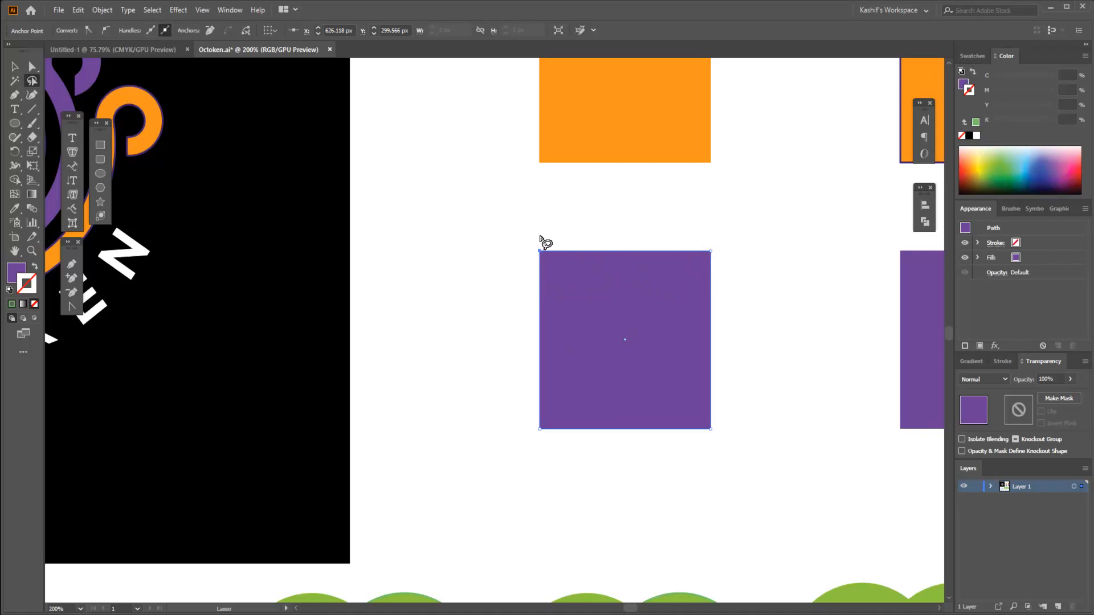
Lasso both upper anchor points of the left purple square, and clear the selection
mouse_move(530, 232)
mouse_down()
mouse_move(546, 264)
mouse_move(530, 233)
mouse_up()
mouse_move(711, 230)
mouse_down()
mouse_move(707, 256)
mouse_move(719, 261)
mouse_move(710, 234)
mouse_up()
mouse_move(547, 245)
mouse_down()
mouse_move(532, 247)
mouse_move(546, 242)
mouse_up()
mouse_move(690, 249)
mouse_down()
mouse_move(714, 270)
mouse_move(723, 244)
mouse_move(690, 247)
mouse_up()
mouse_move(548, 242)
mouse_down()
mouse_move(543, 259)
mouse_move(547, 244)
mouse_up()
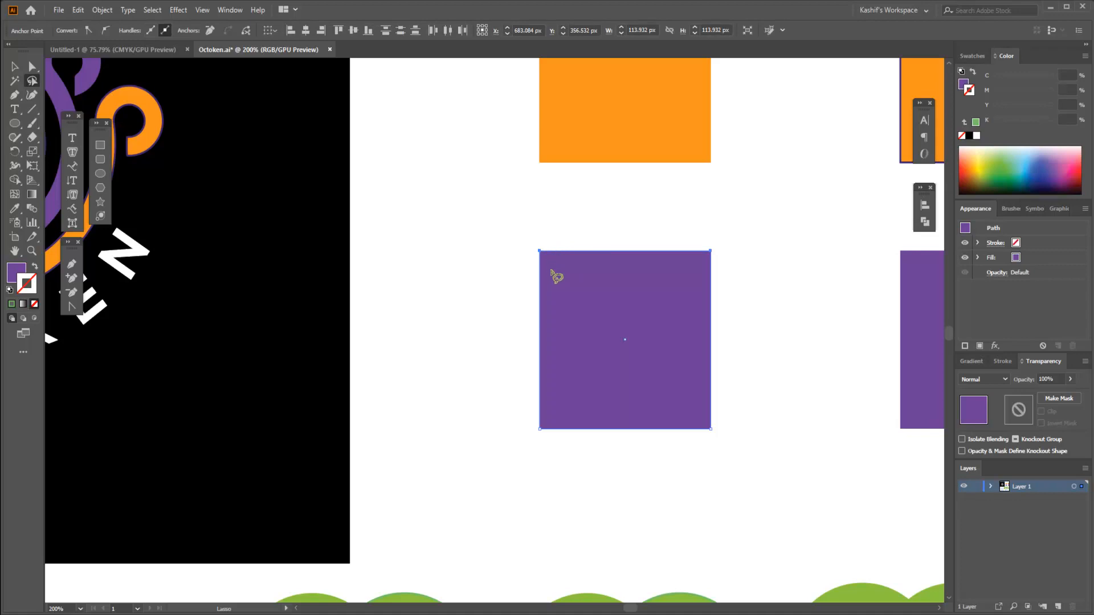
ctrl+click(553, 288)
ctrl+click(514, 324)
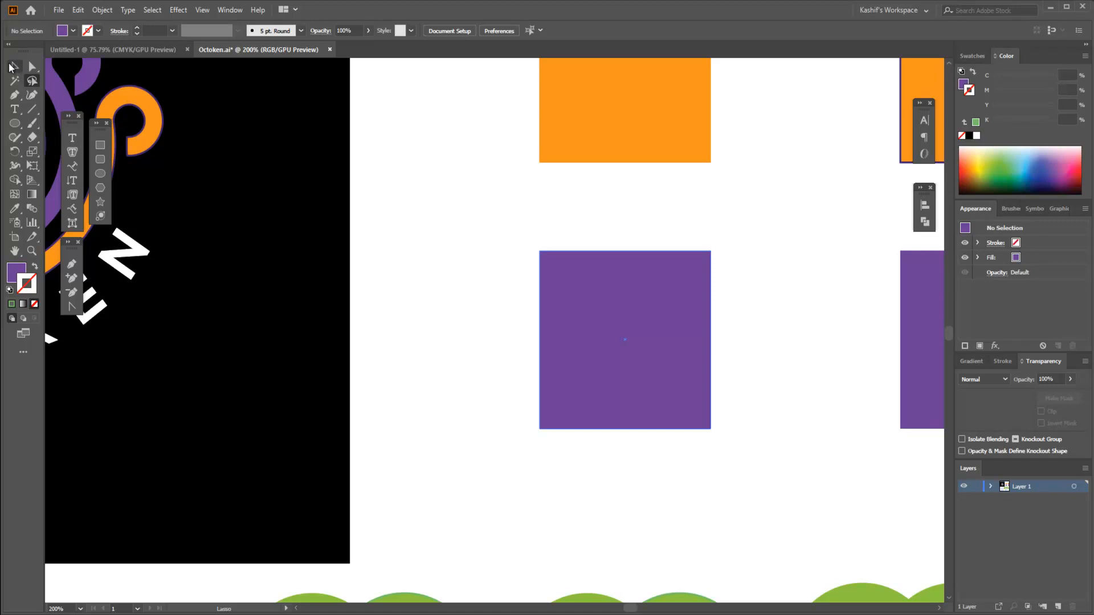
Select the whole left purple square with the Selection tool, and return to the Lasso tool with nothing selected
click(11, 67)
click(655, 319)
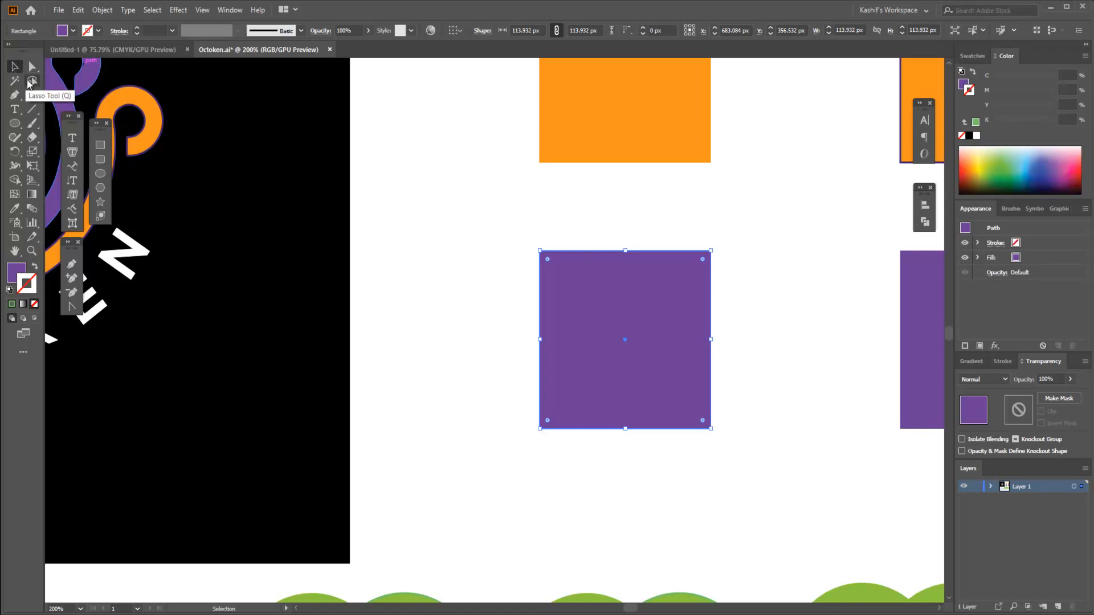
click(31, 81)
click(576, 135)
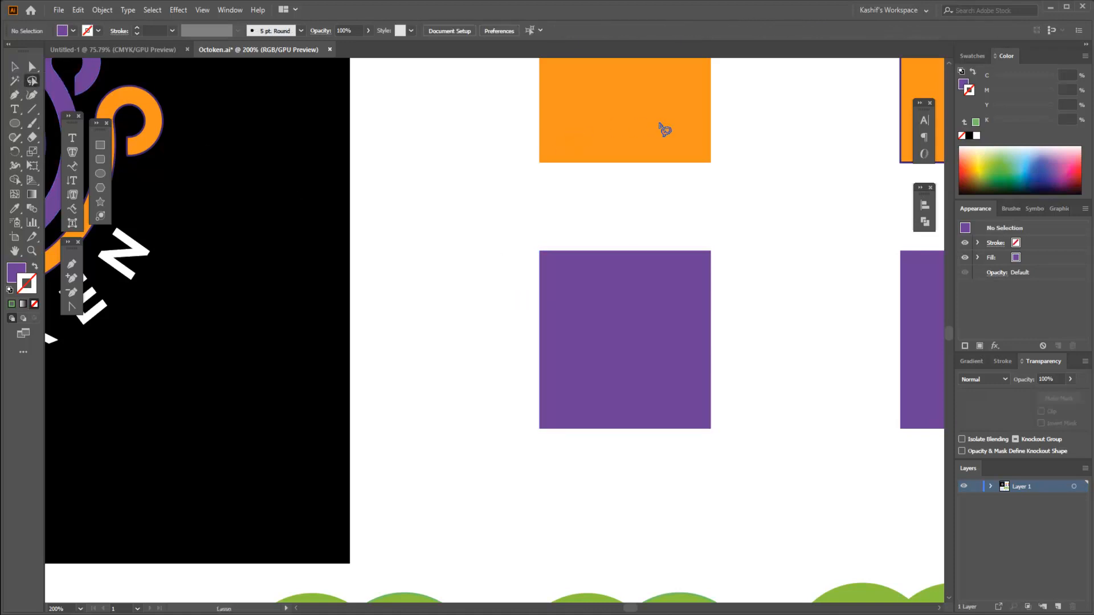
Select the upper-right anchor point of the left orange square with the Direct Selection tool, and deselect it
scroll(665, 130, up, 5)
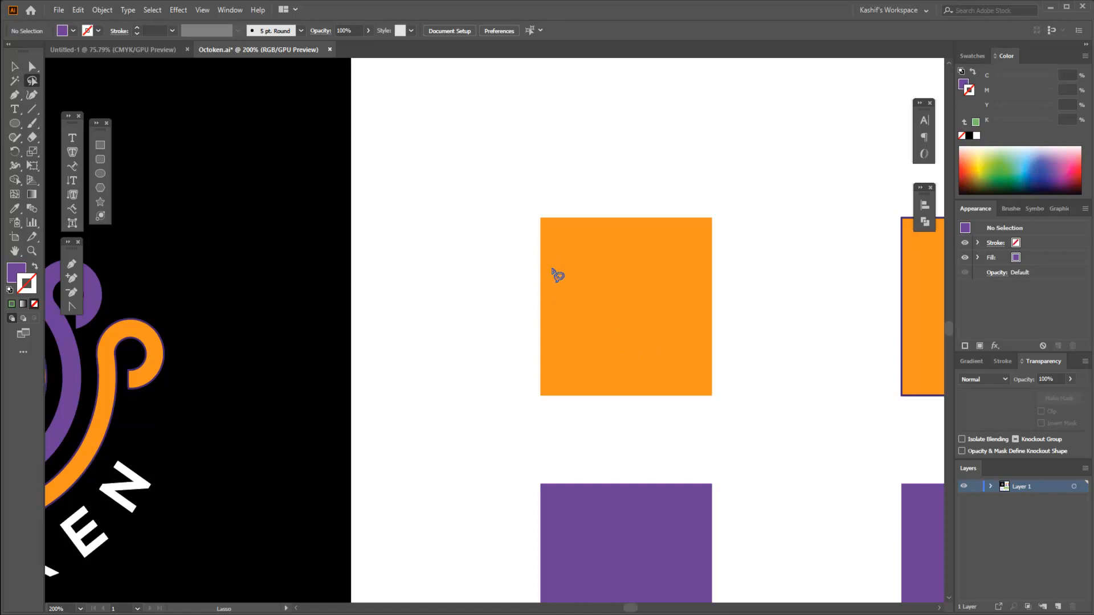
click(31, 66)
click(576, 244)
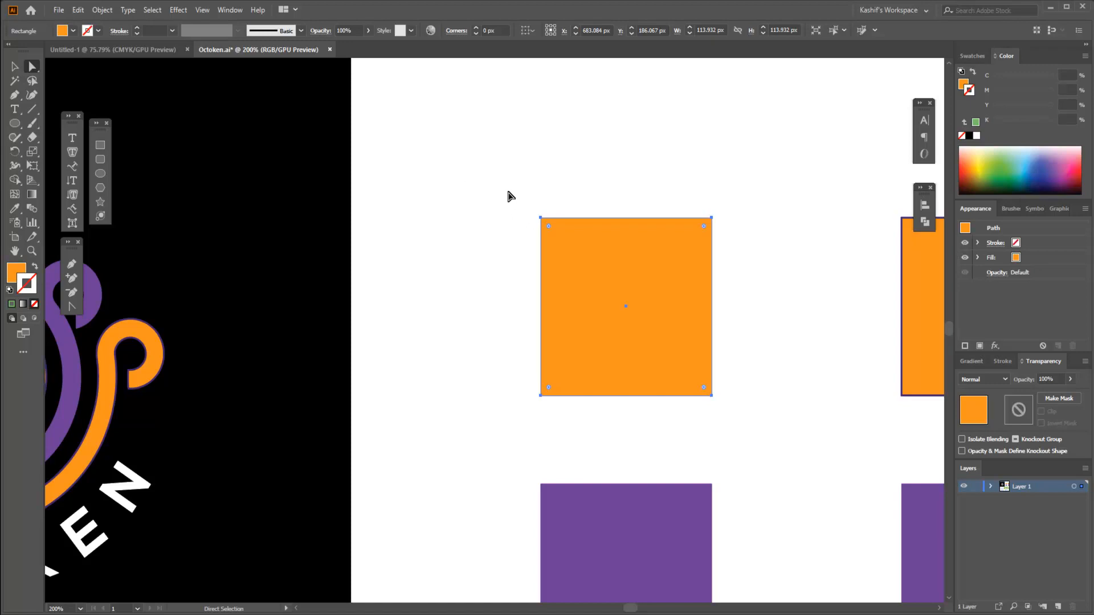
drag(733, 183, 690, 241)
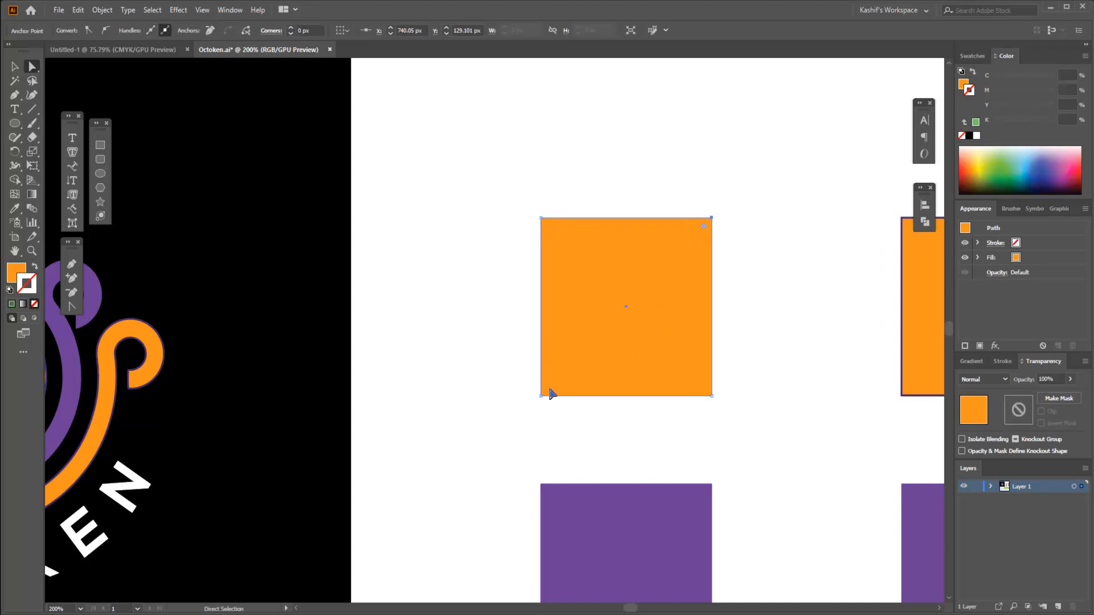
click(730, 259)
Marquee-select only the upper-left anchor point of the left orange square with the Direct Selection tool
click(626, 295)
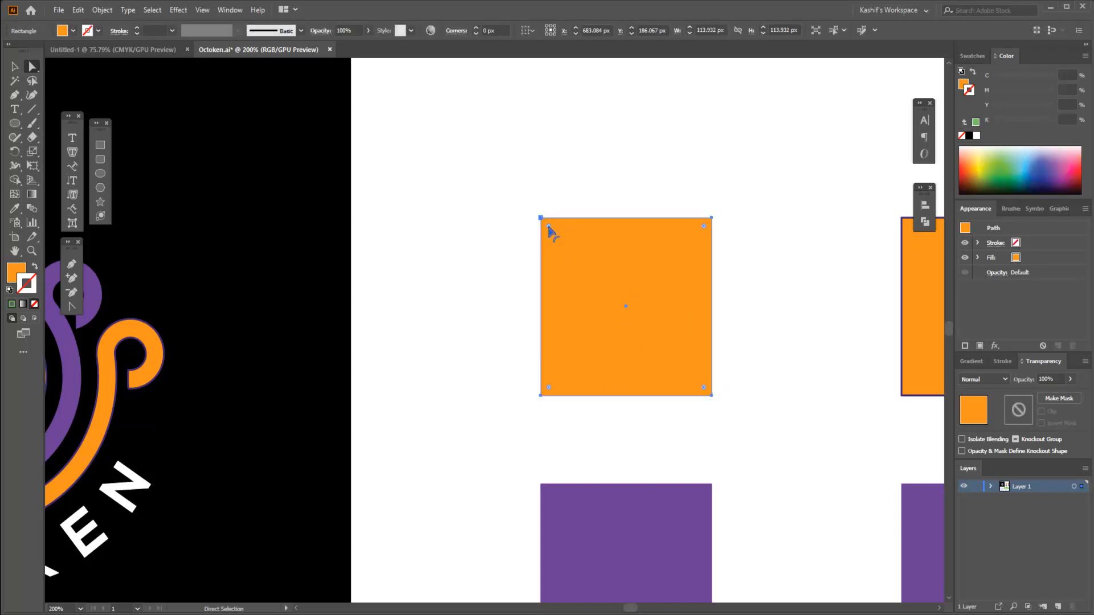
drag(549, 227, 514, 194)
click(515, 196)
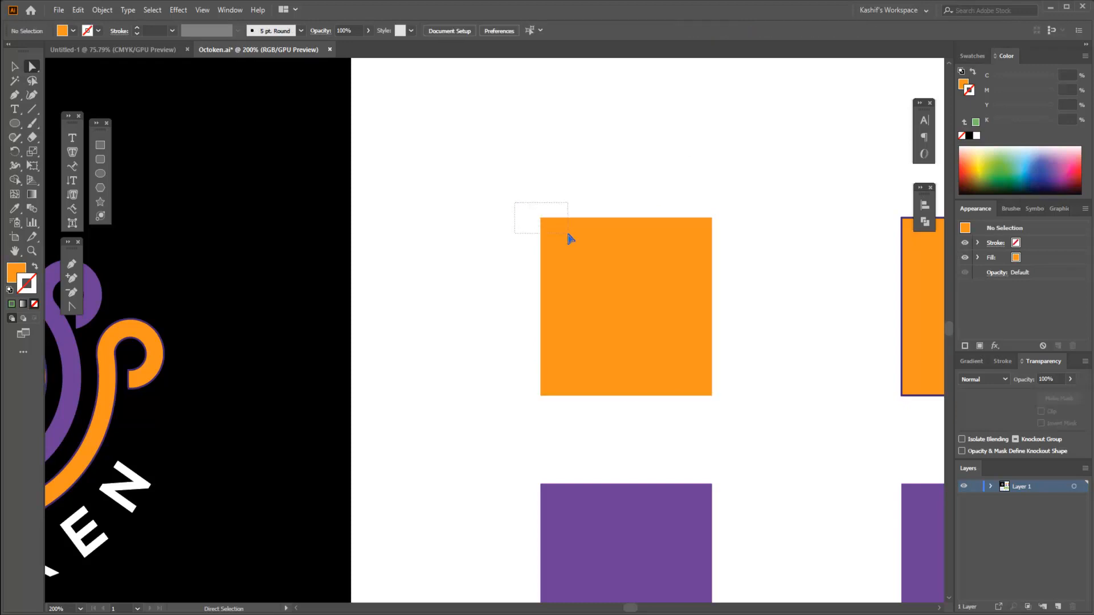
drag(568, 235, 570, 237)
drag(579, 174, 502, 252)
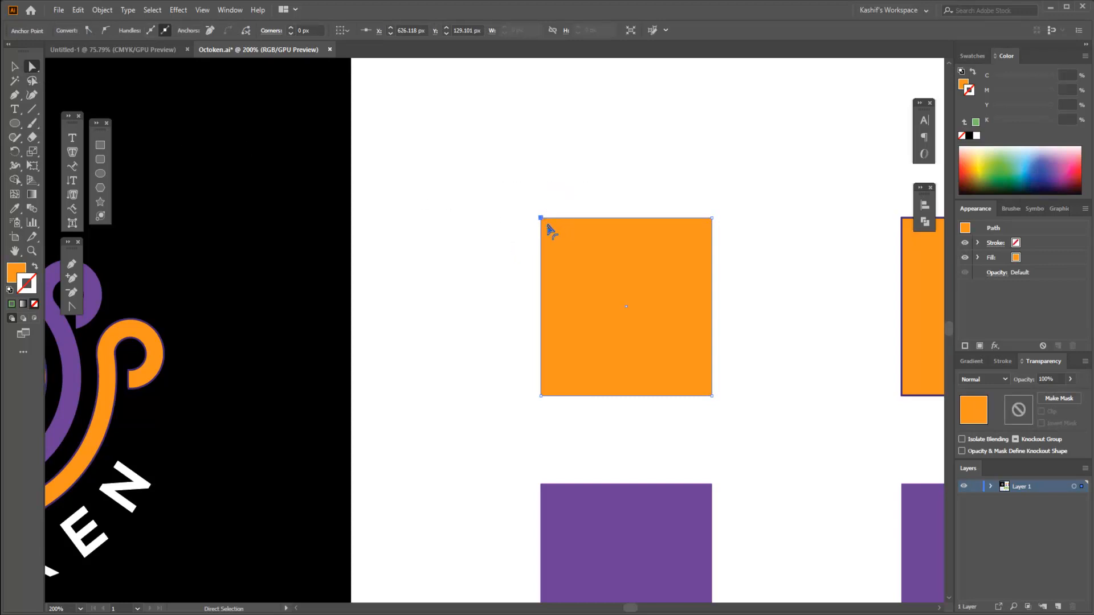
Select all anchor points of the left orange square with the Direct Selection tool, and clear the selection
drag(548, 228, 511, 212)
click(608, 294)
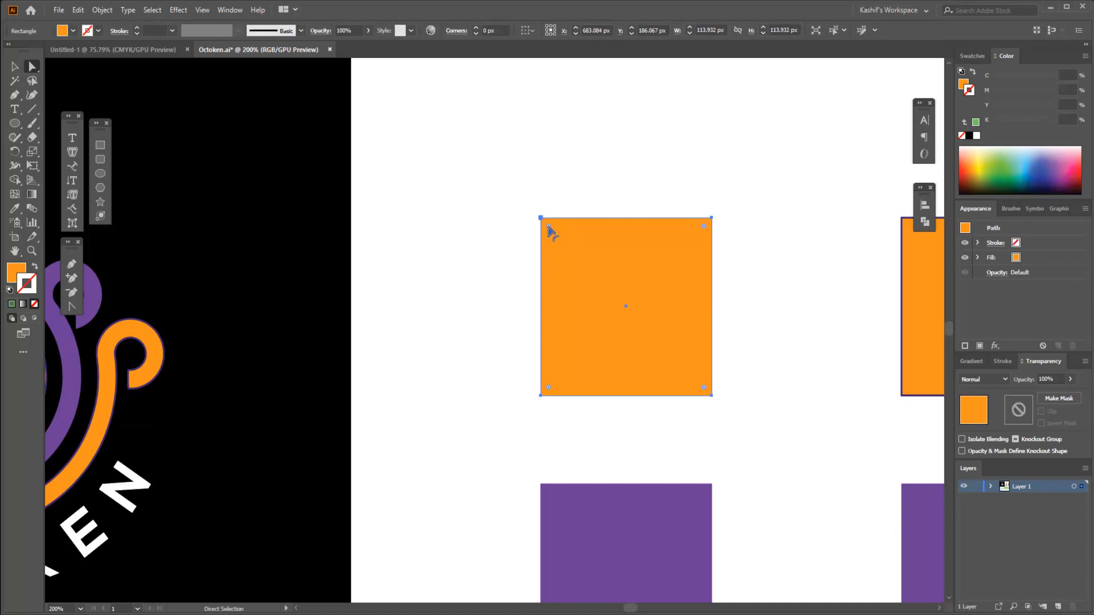
drag(550, 233, 489, 179)
click(485, 175)
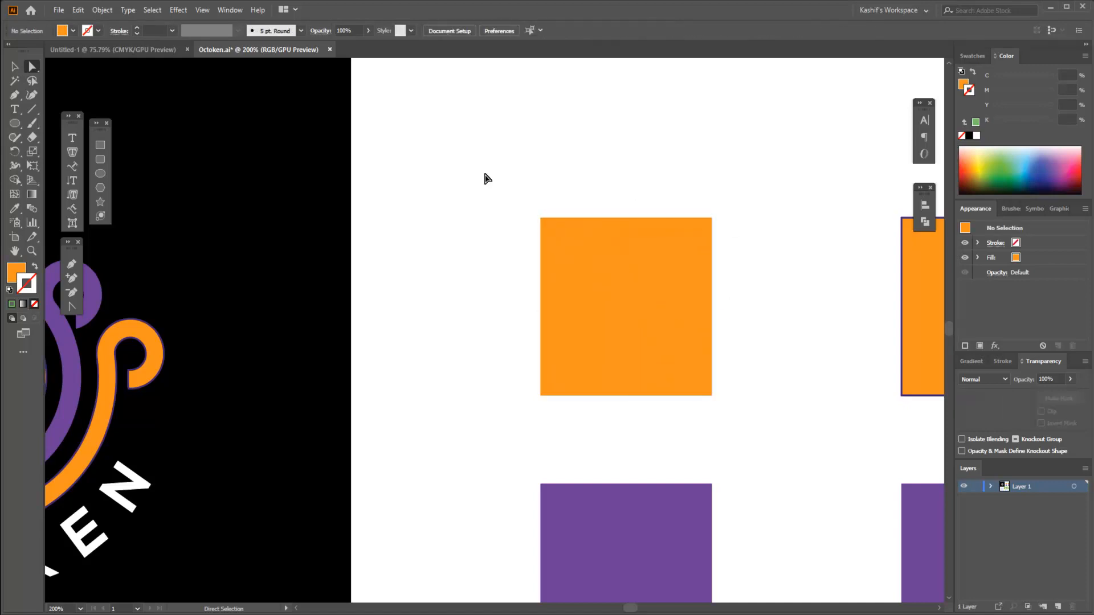
Lasso individual corner anchor points of the left orange square, ending with the upper-left one
click(30, 83)
mouse_move(545, 209)
mouse_down()
mouse_move(548, 230)
mouse_move(510, 207)
mouse_up()
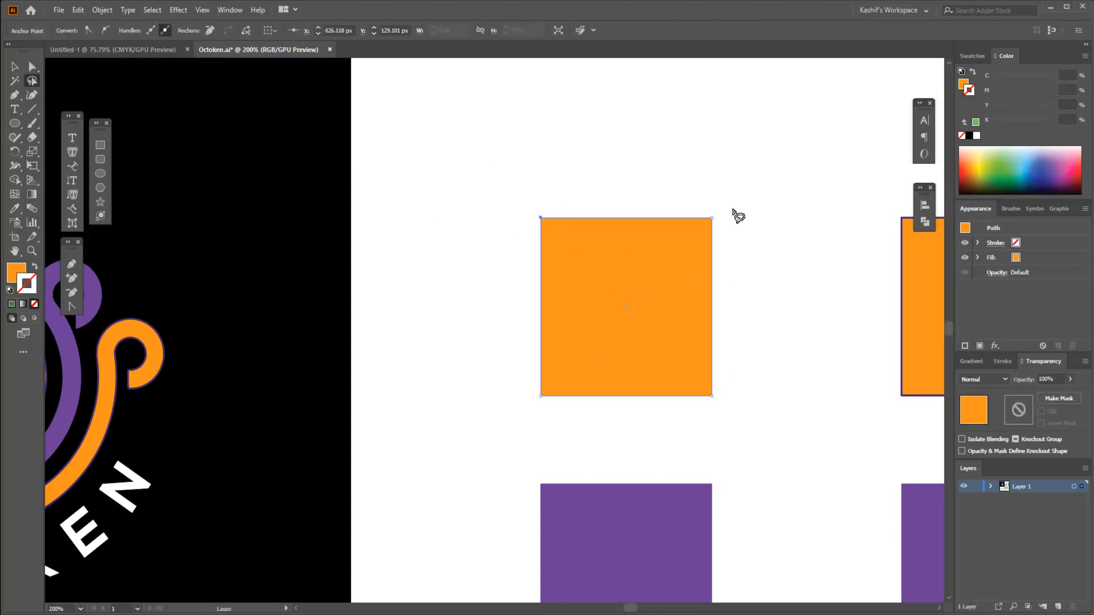
mouse_move(734, 215)
mouse_down()
mouse_move(713, 224)
mouse_move(698, 210)
mouse_up()
drag(742, 353, 716, 428)
mouse_move(525, 206)
mouse_down()
mouse_move(557, 202)
mouse_move(524, 191)
mouse_up()
Lasso the upper-right curve segment of the front circle in the first pair of overlapping green circles
scroll(746, 399, down, 3)
scroll(707, 389, down, 4)
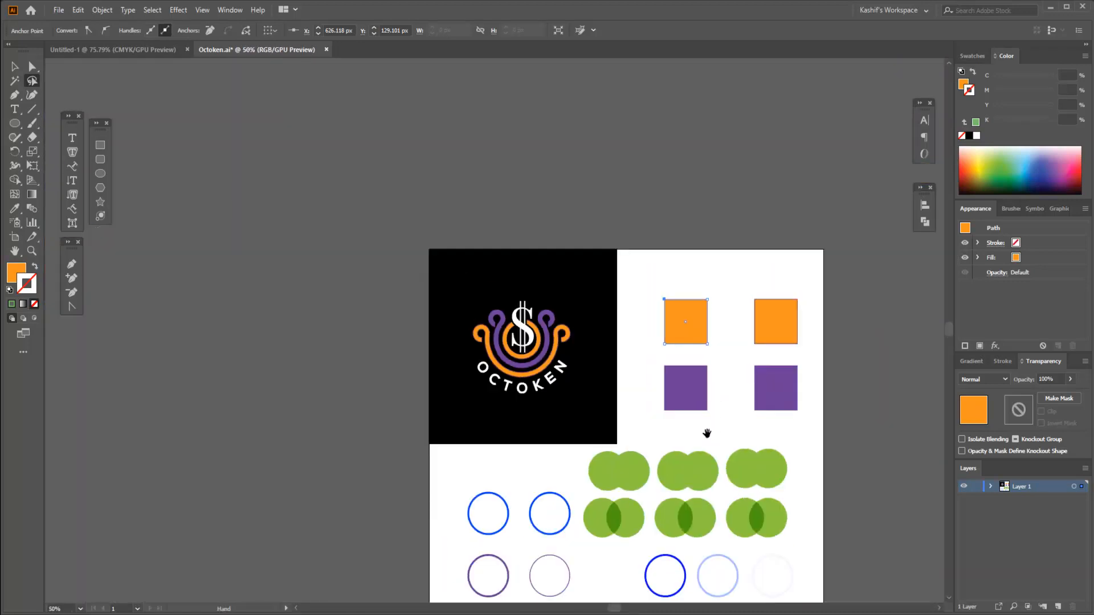
mouse_move(707, 434)
mouse_down()
mouse_move(708, 307)
mouse_move(693, 299)
mouse_up()
scroll(655, 310, up, 3)
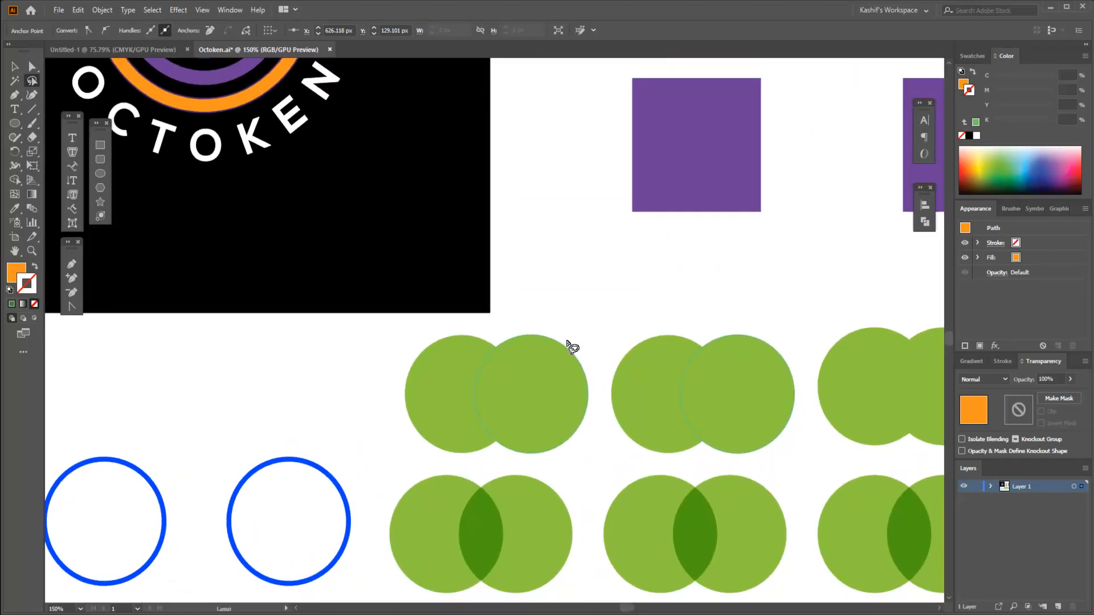
mouse_move(558, 342)
mouse_down()
mouse_move(562, 353)
mouse_move(520, 346)
mouse_up()
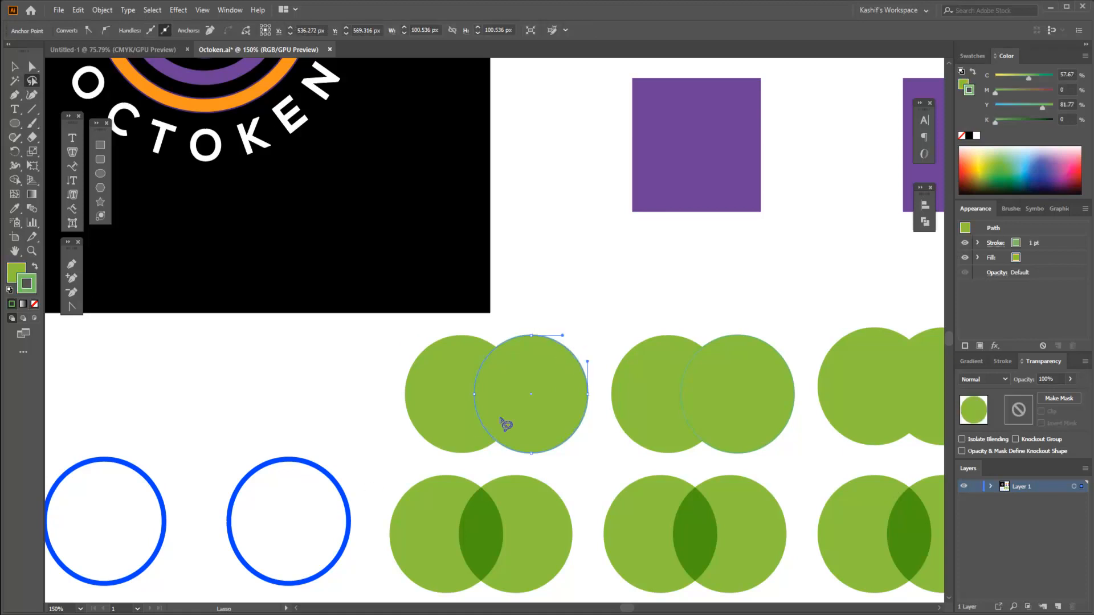
scroll(528, 390, up, 1)
scroll(528, 390, up, 1)
scroll(486, 318, down, 2)
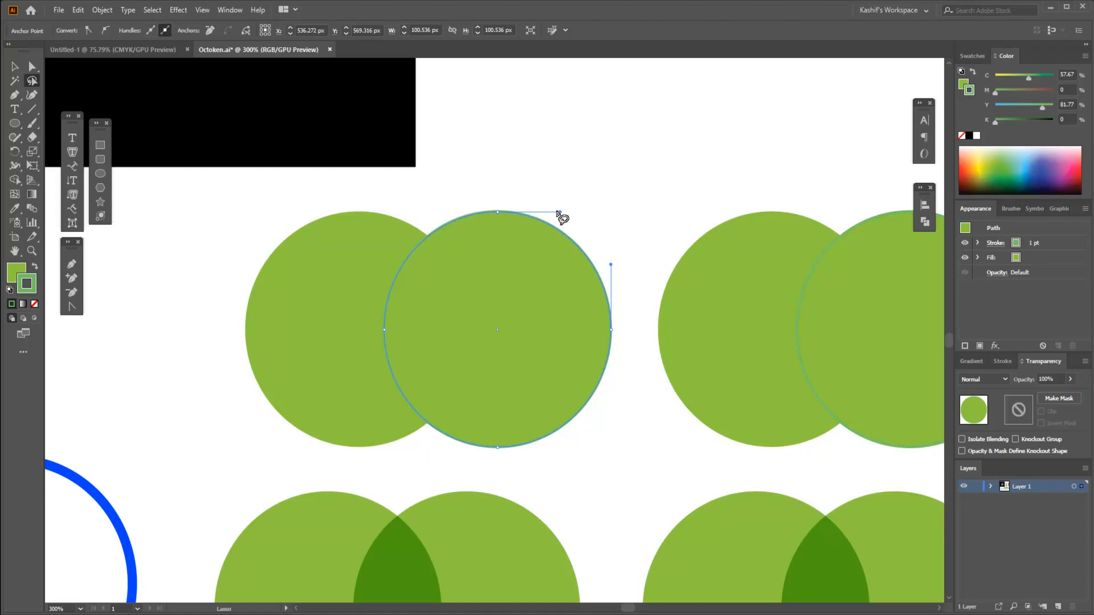
Select the top anchor point of the front green circle with the Direct Selection tool
click(31, 70)
click(601, 138)
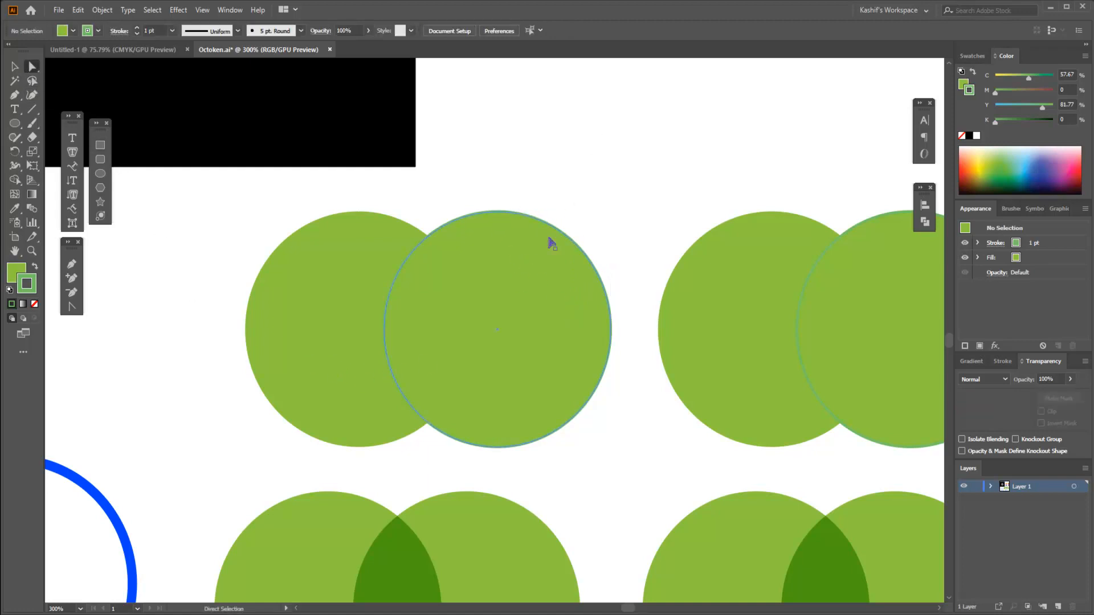
click(542, 277)
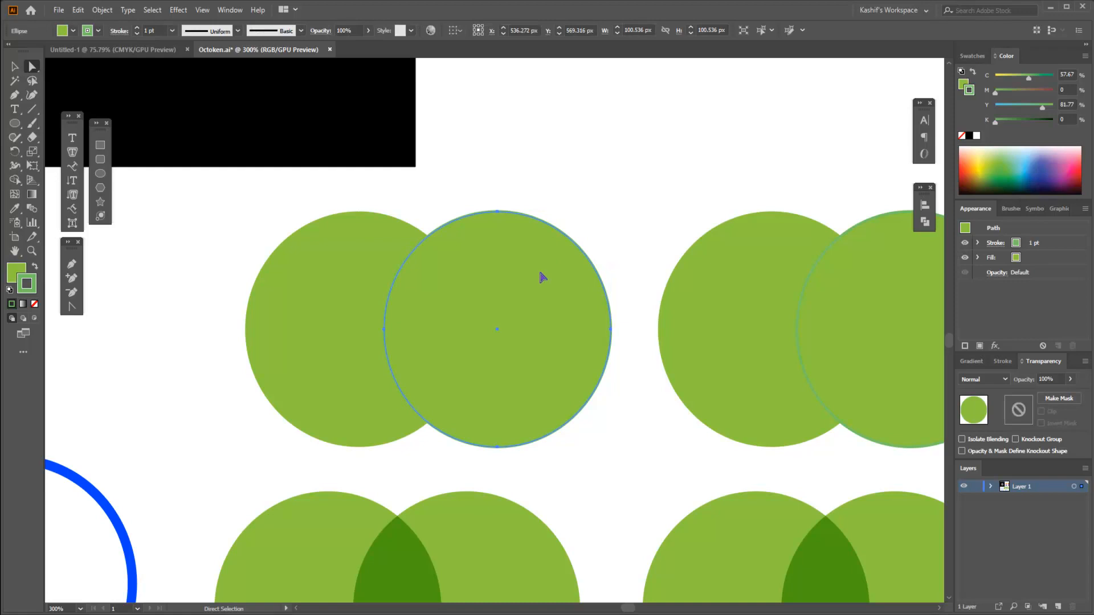
click(497, 212)
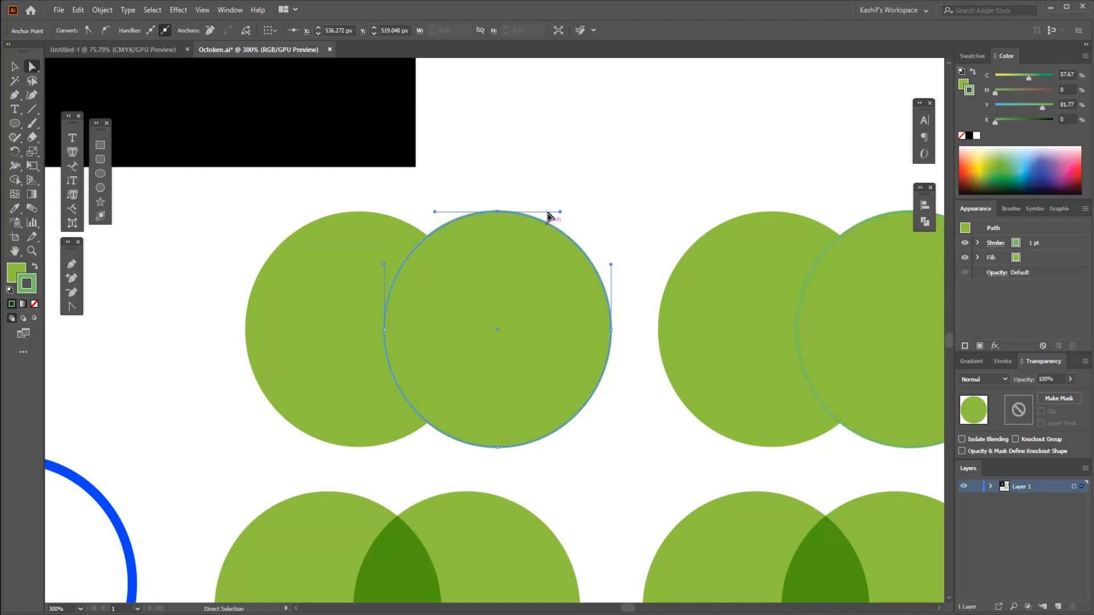
Replace the anchor selection by lassoing across the front green circle's upper-right curve segment
click(33, 83)
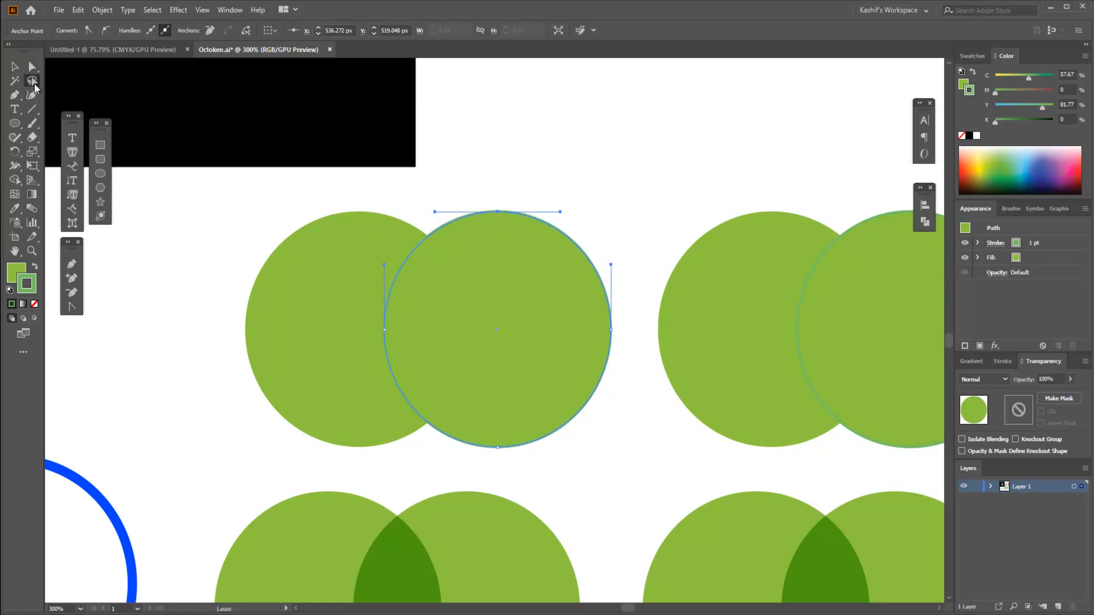
click(493, 160)
mouse_move(532, 322)
mouse_down()
mouse_move(576, 346)
mouse_move(510, 336)
mouse_up()
mouse_move(550, 165)
mouse_down()
mouse_move(508, 218)
mouse_move(517, 215)
mouse_up()
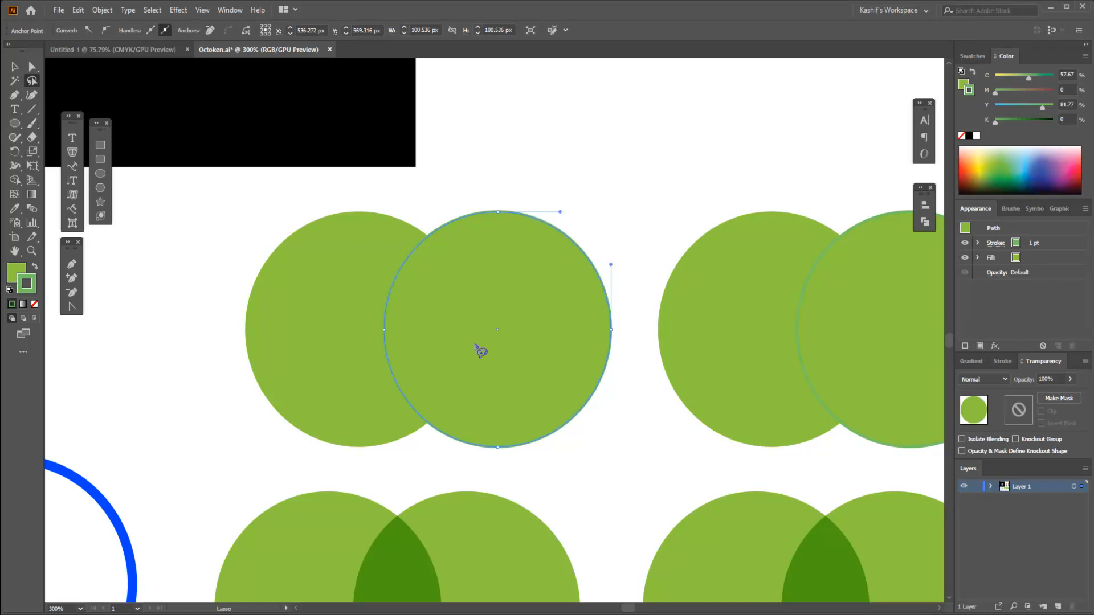
Lasso the front green circle's bottom anchor point, and lasso its right anchor point instead
mouse_move(564, 466)
mouse_down()
mouse_move(499, 457)
mouse_move(516, 465)
mouse_up()
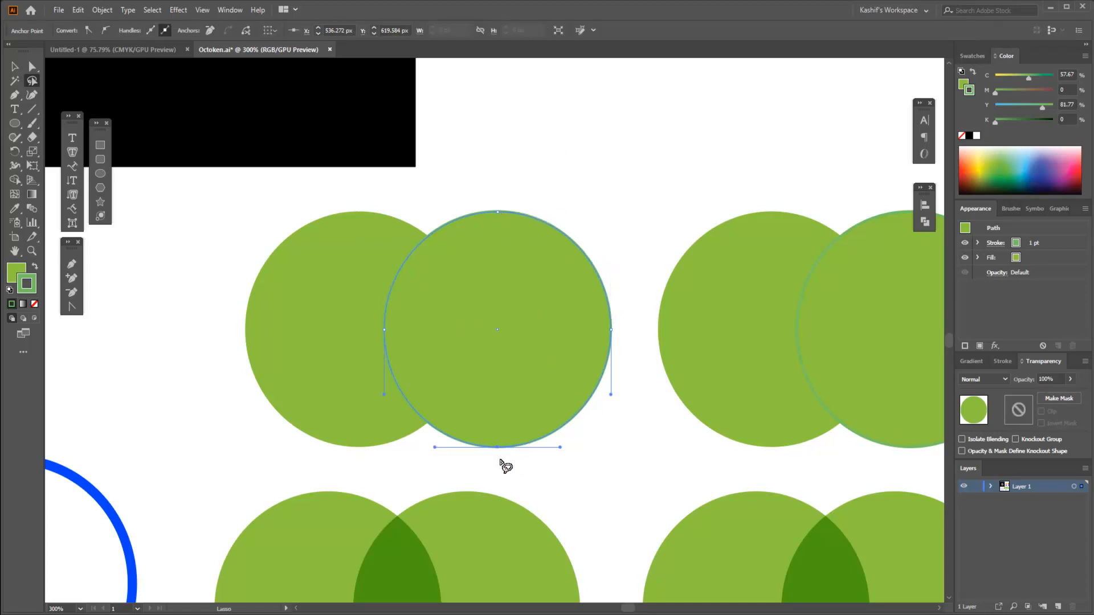
mouse_move(496, 213)
mouse_down()
mouse_move(513, 237)
mouse_move(493, 234)
mouse_up()
mouse_move(626, 327)
mouse_down()
mouse_move(616, 322)
mouse_move(619, 358)
mouse_move(610, 330)
mouse_move(576, 324)
mouse_up()
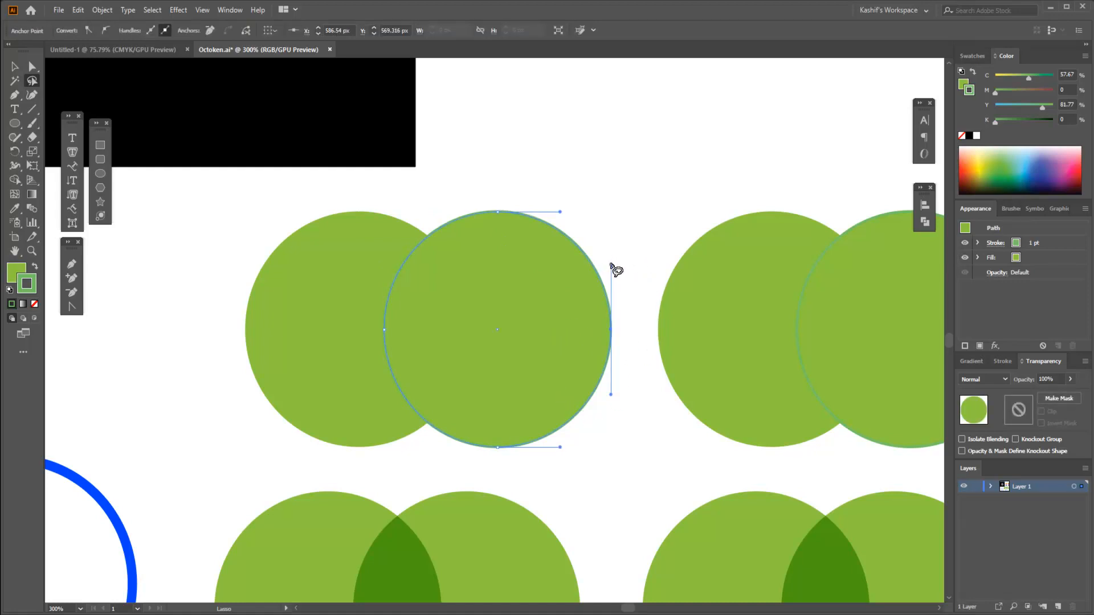
mouse_move(586, 274)
mouse_down()
mouse_move(657, 292)
mouse_move(600, 332)
mouse_move(620, 352)
mouse_move(573, 330)
mouse_up()
Switch to the Selection tool and select the whole front green circle
click(15, 66)
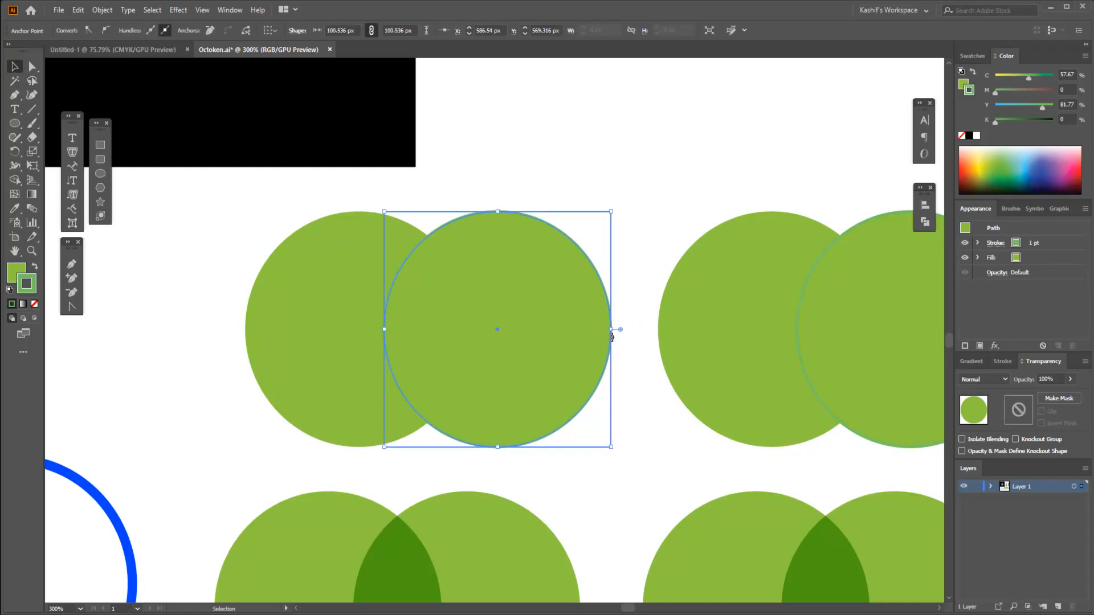
click(615, 328)
click(608, 333)
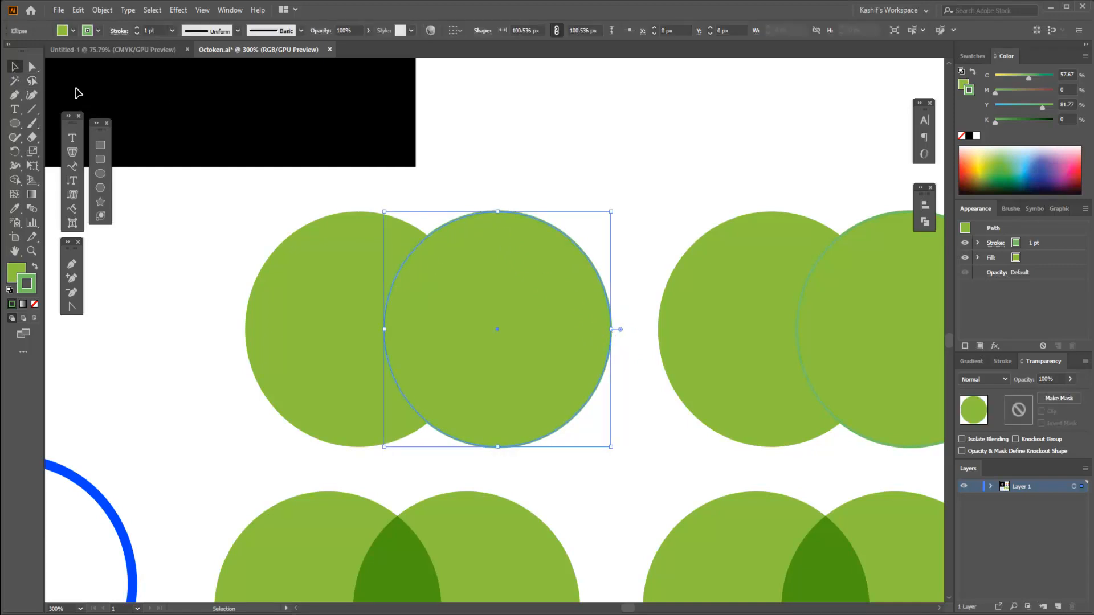
Pick the right edge of the front green circle with the Direct Selection tool, and clear the selection
click(33, 66)
click(630, 324)
click(611, 330)
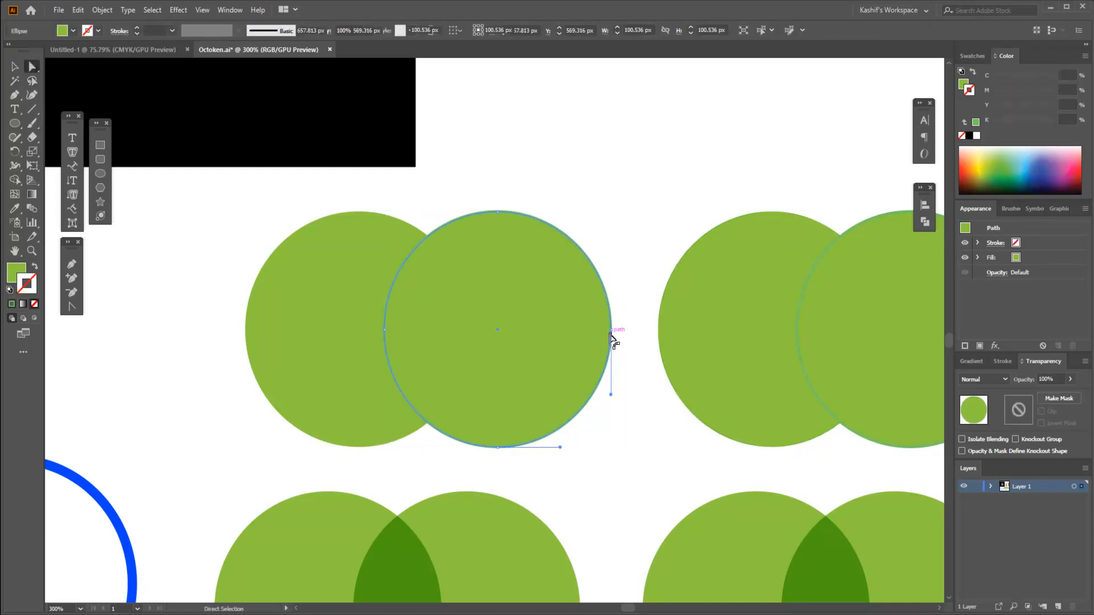
click(618, 293)
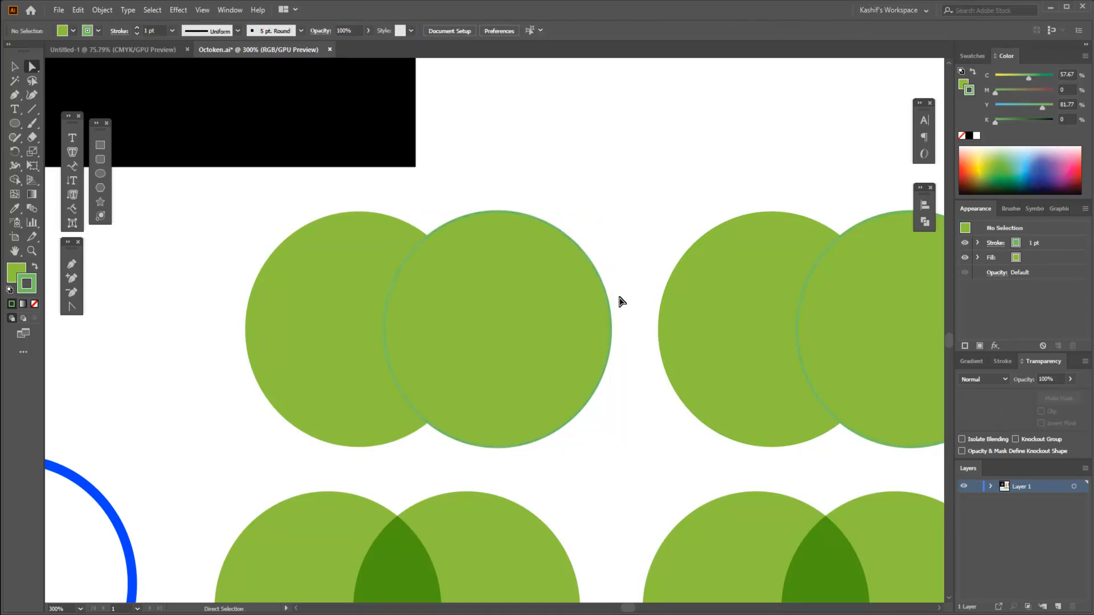
alt+scroll(614, 308, down, 2)
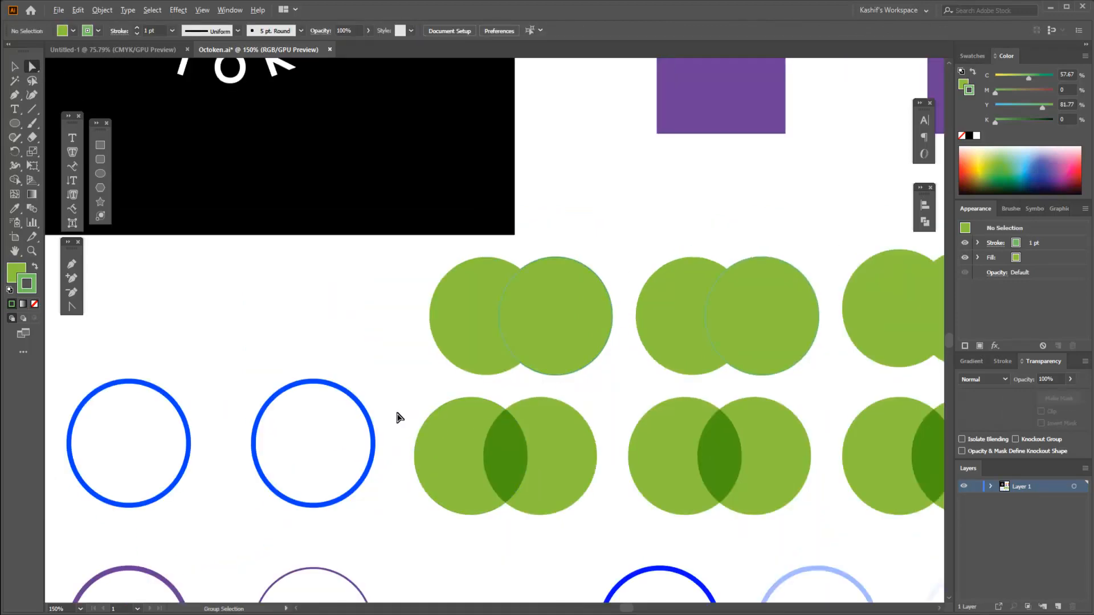
click(32, 80)
scroll(336, 231, down, 1)
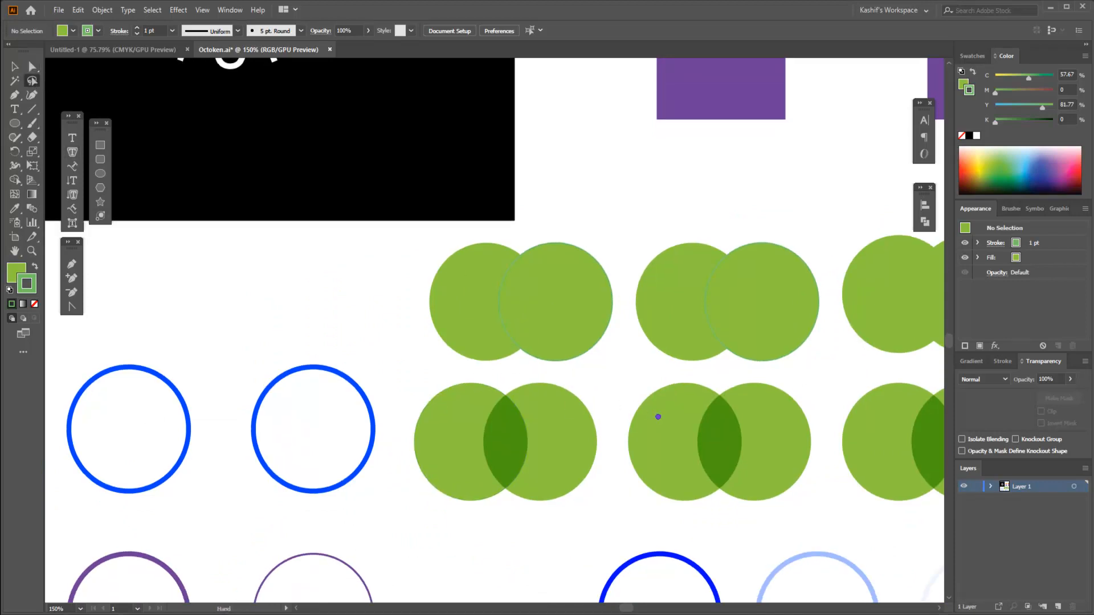
mouse_move(655, 415)
mouse_down()
mouse_move(498, 374)
mouse_move(679, 361)
mouse_up()
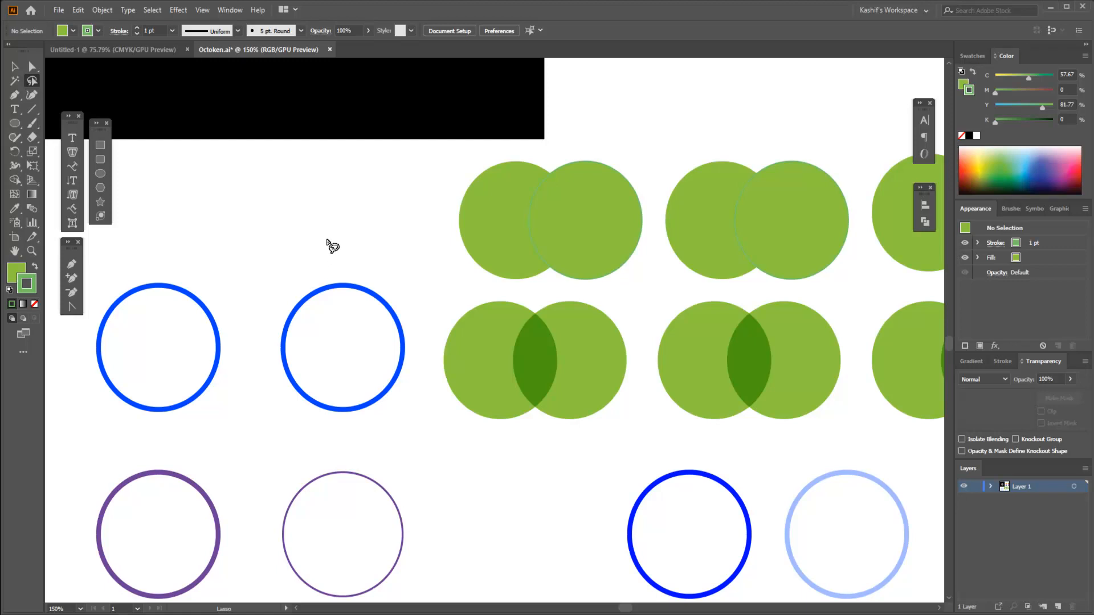
drag(667, 290, 632, 341)
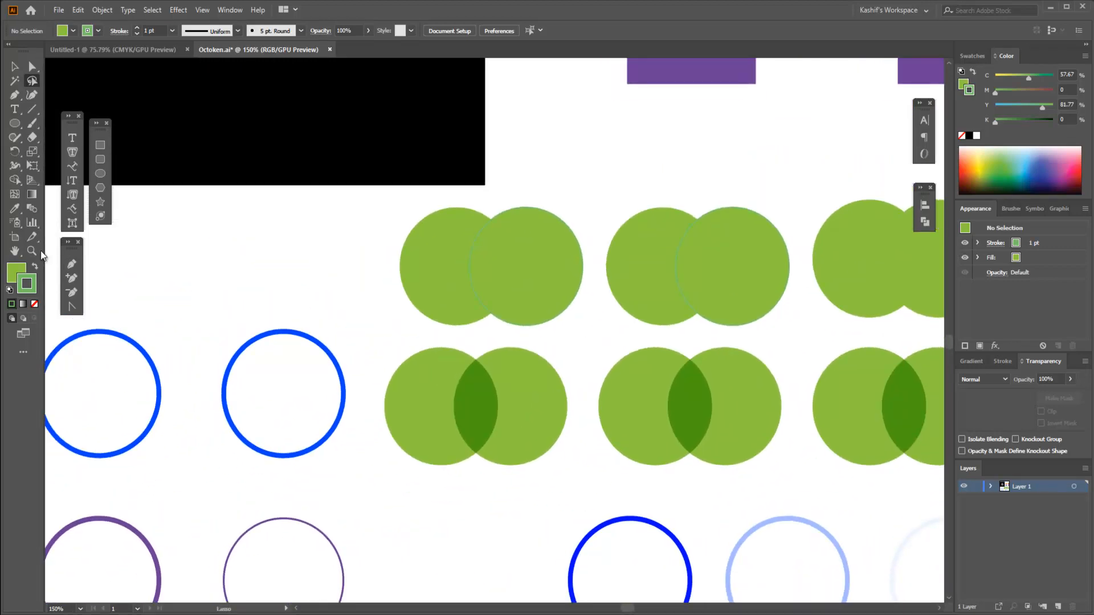
Pan across the artwork with the Hand tool, and switch back to the Lasso tool
click(15, 251)
mouse_move(155, 285)
mouse_down()
mouse_move(459, 289)
mouse_move(265, 262)
mouse_move(247, 244)
mouse_up()
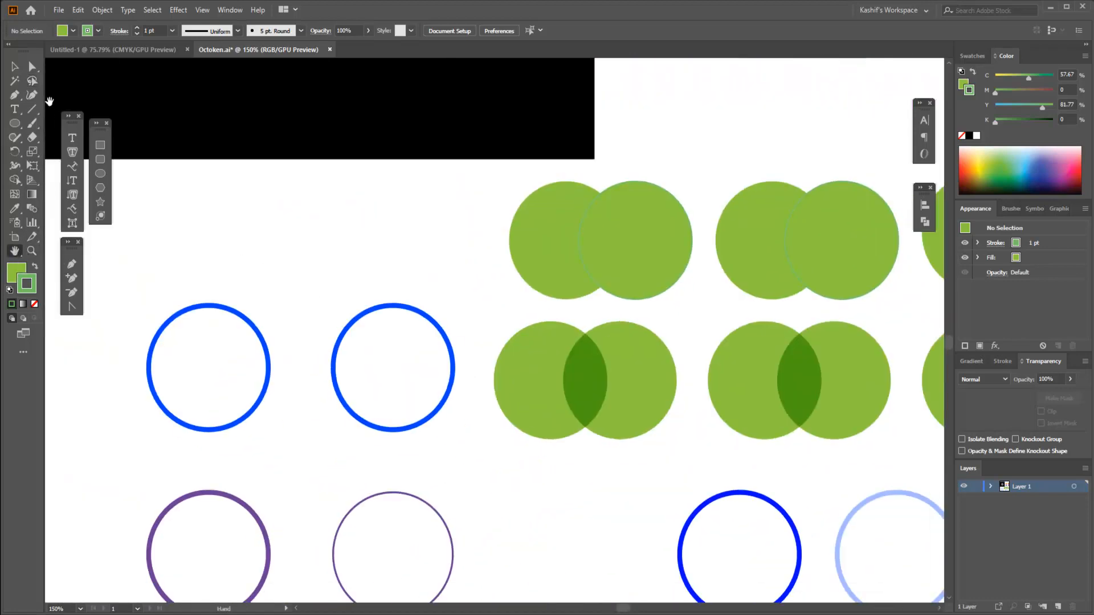
click(33, 82)
drag(480, 282, 496, 254)
Examine the squares and circles at different zoom levels, ending with the whole artboard in view
scroll(544, 312, down, 3)
scroll(539, 381, up, 3)
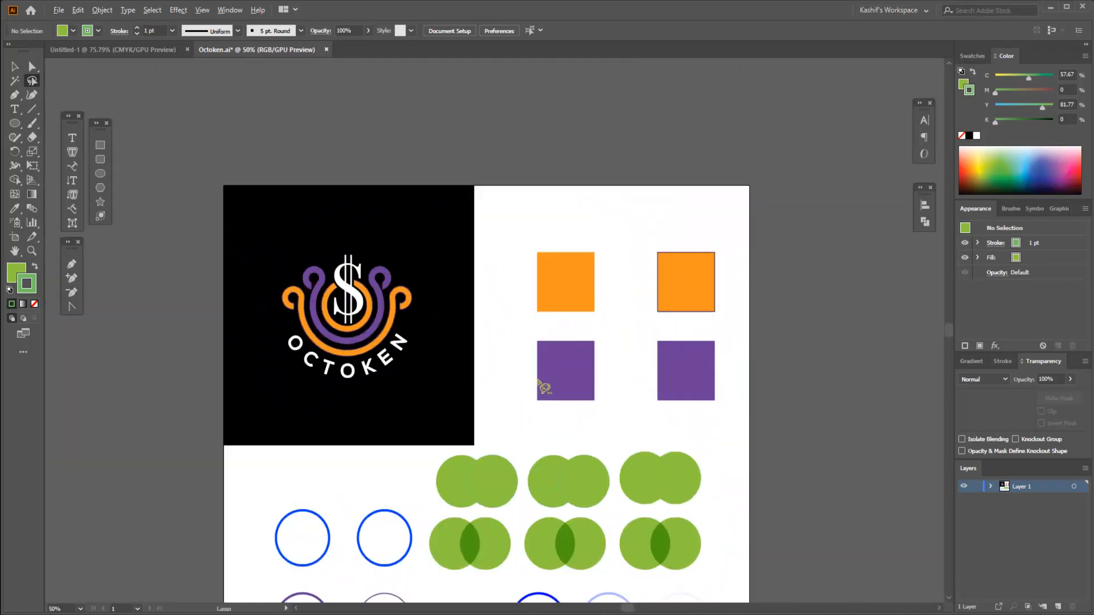
scroll(588, 364, up, 3)
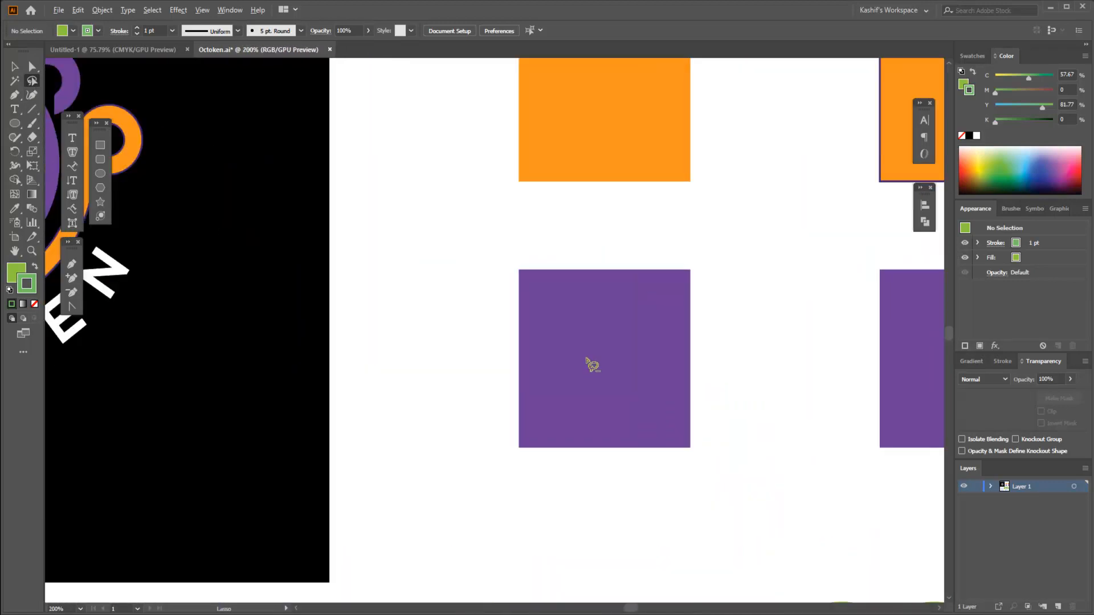
scroll(589, 371, down, 5)
scroll(593, 376, up, 1)
scroll(600, 320, up, 2)
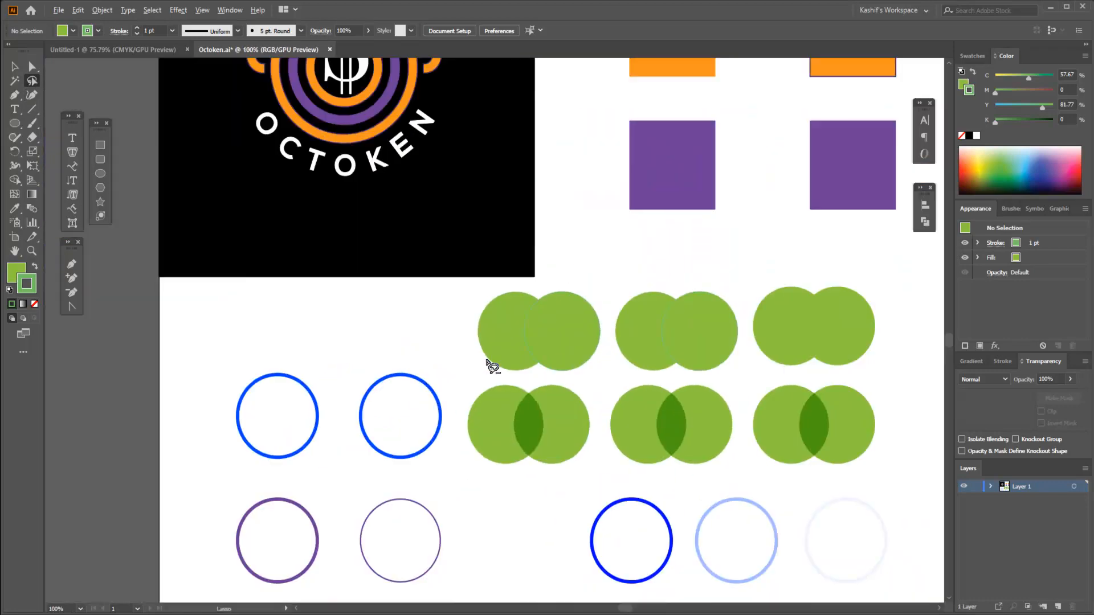
drag(613, 427, 466, 431)
scroll(495, 358, down, 3)
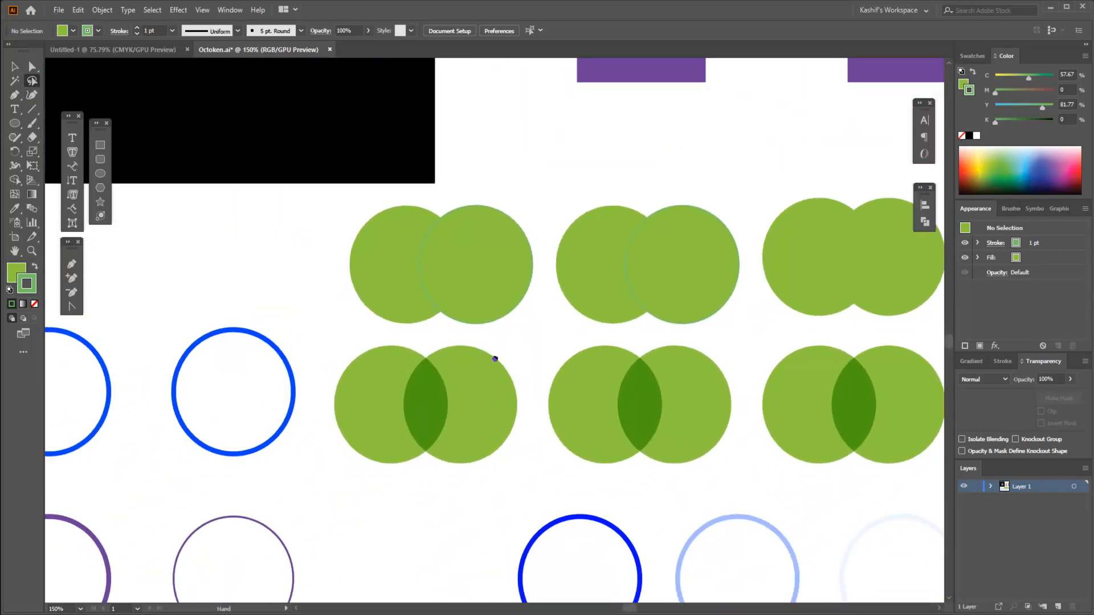
scroll(546, 317, up, 1)
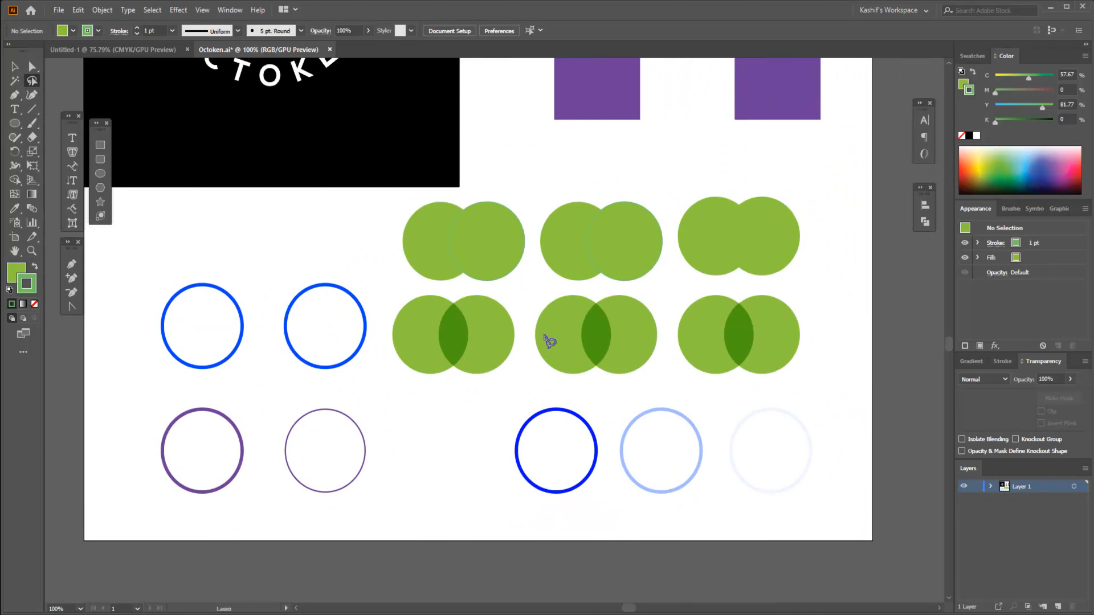
scroll(532, 178, down, 1)
drag(532, 179, 537, 310)
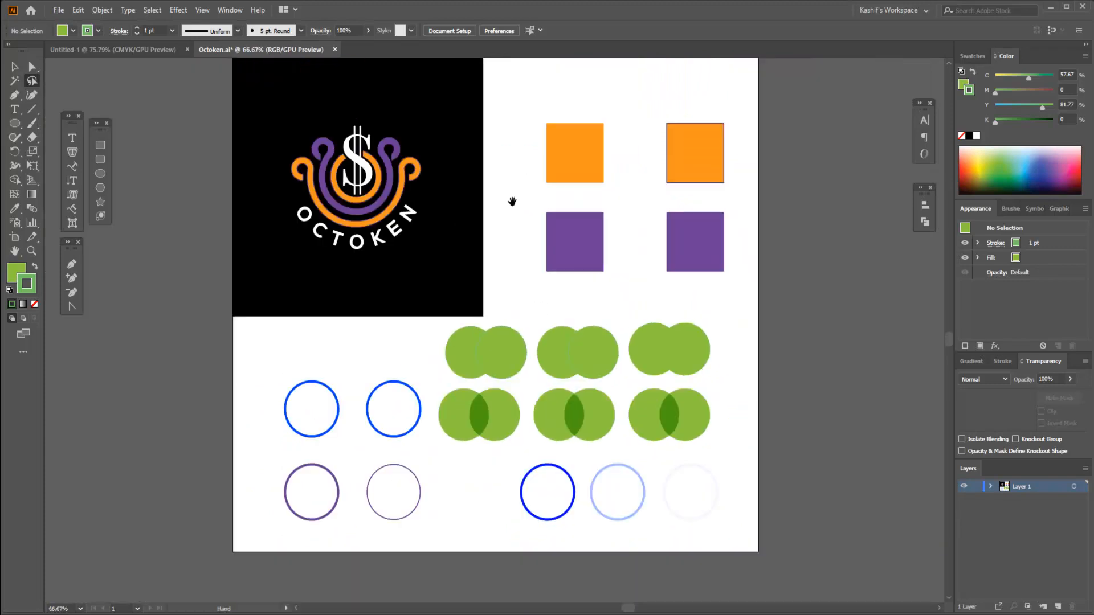
drag(512, 201, 513, 227)
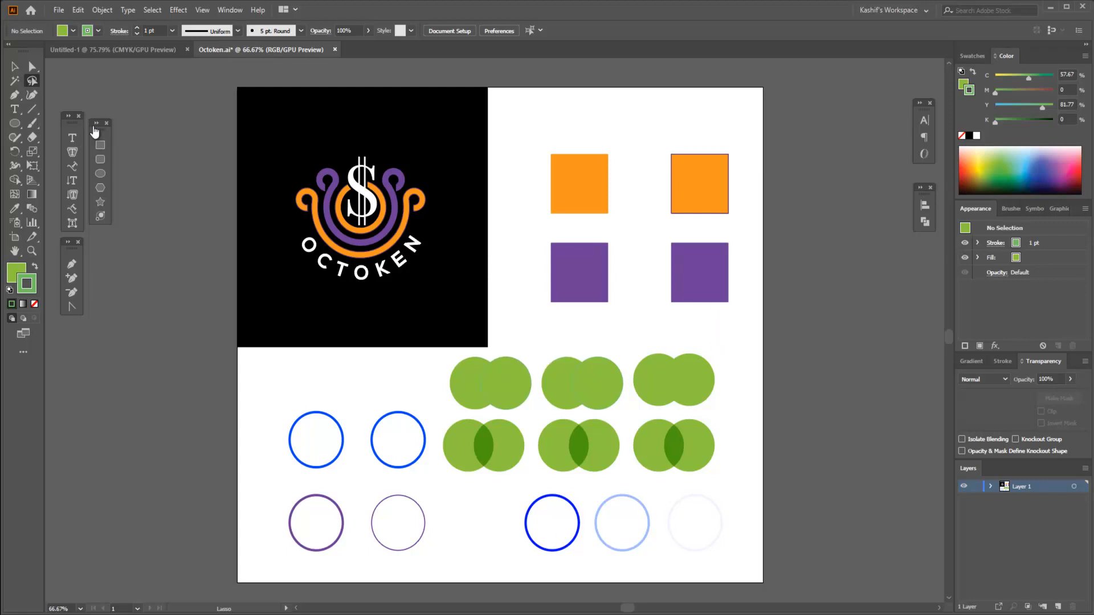
Review the Direct Selection, Lasso, Magic Wand and Selection tools in turn, finishing with the Lasso tool active
click(32, 67)
click(32, 83)
click(16, 82)
click(15, 68)
click(32, 68)
click(33, 81)
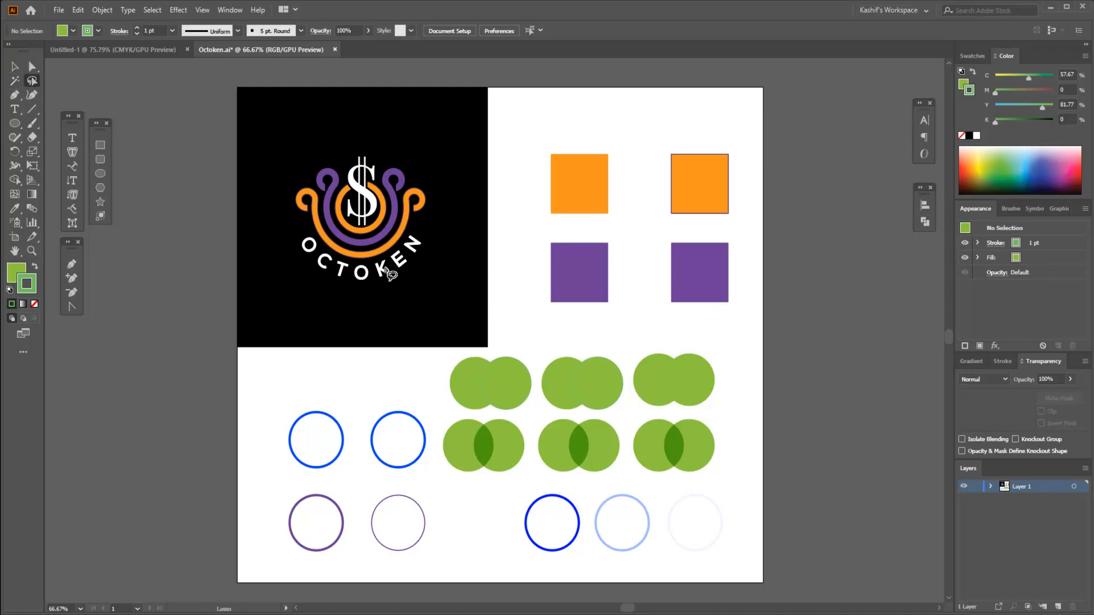